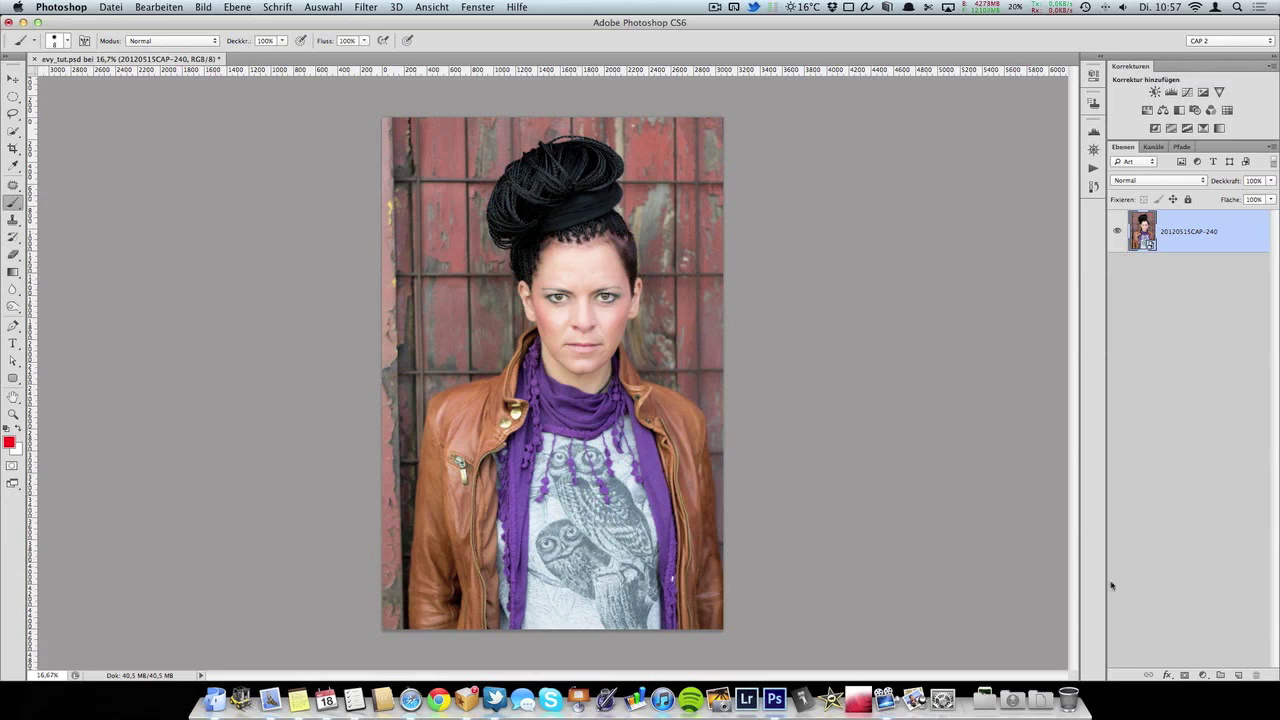
Add an empty layer above the photo named Notizen.
left_click(1238, 675)
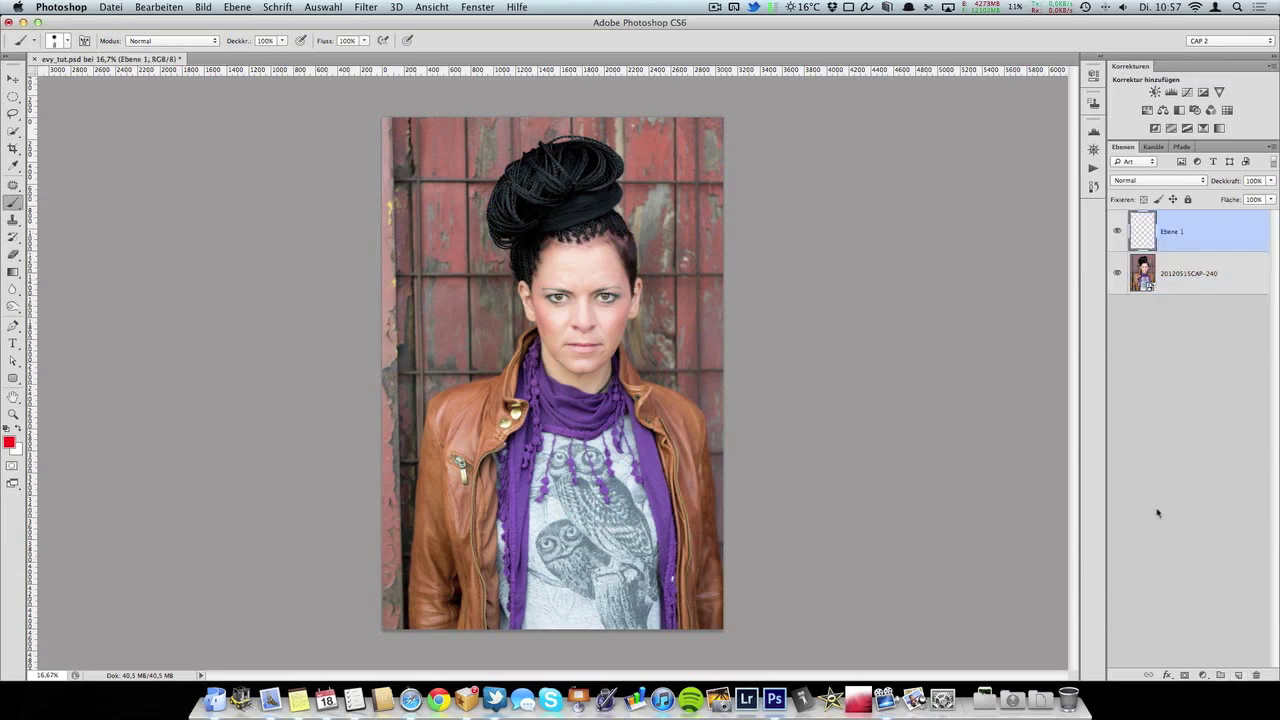
double_click(1175, 234)
type("Notizen")
key("Return")
Set the foreground colour to pure red ff0000 and confirm an 8 px, 100% hardness brush.
left_click(9, 442)
left_click_drag(850, 208, 598, 225)
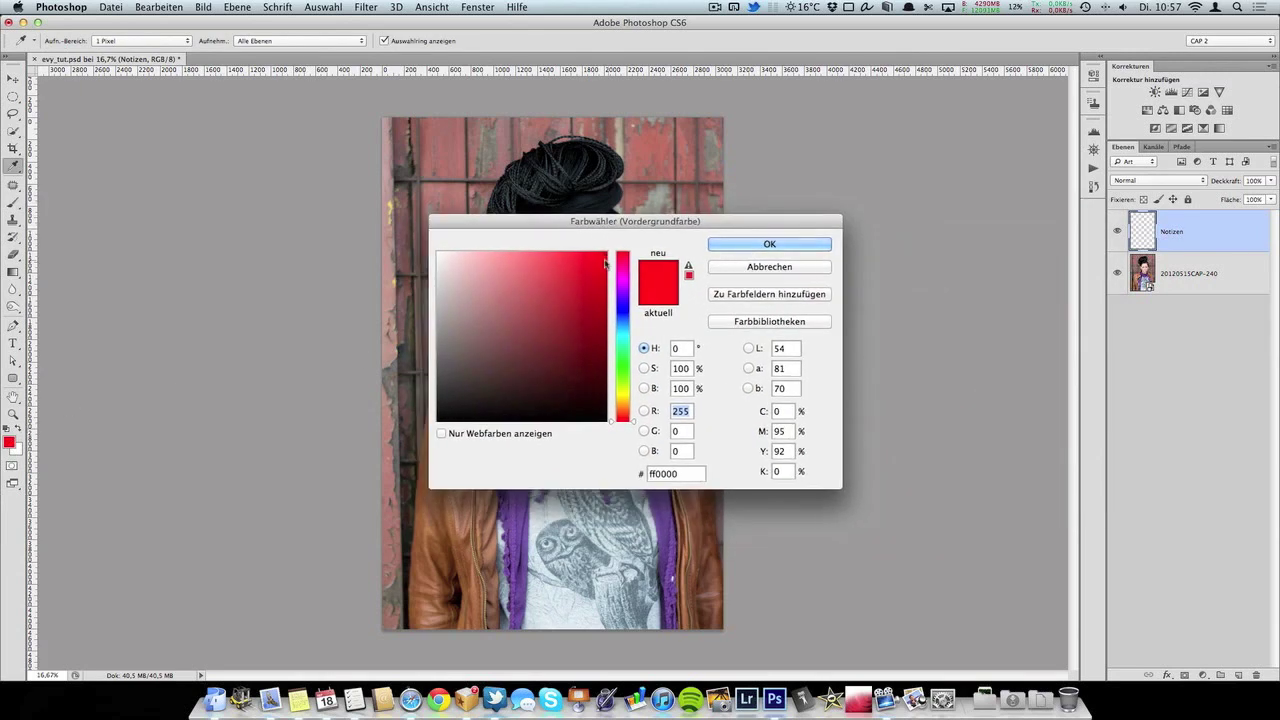
mouse_move(620, 270)
left_mouse_down()
mouse_move(626, 245)
mouse_move(658, 228)
left_mouse_up()
left_click(769, 244)
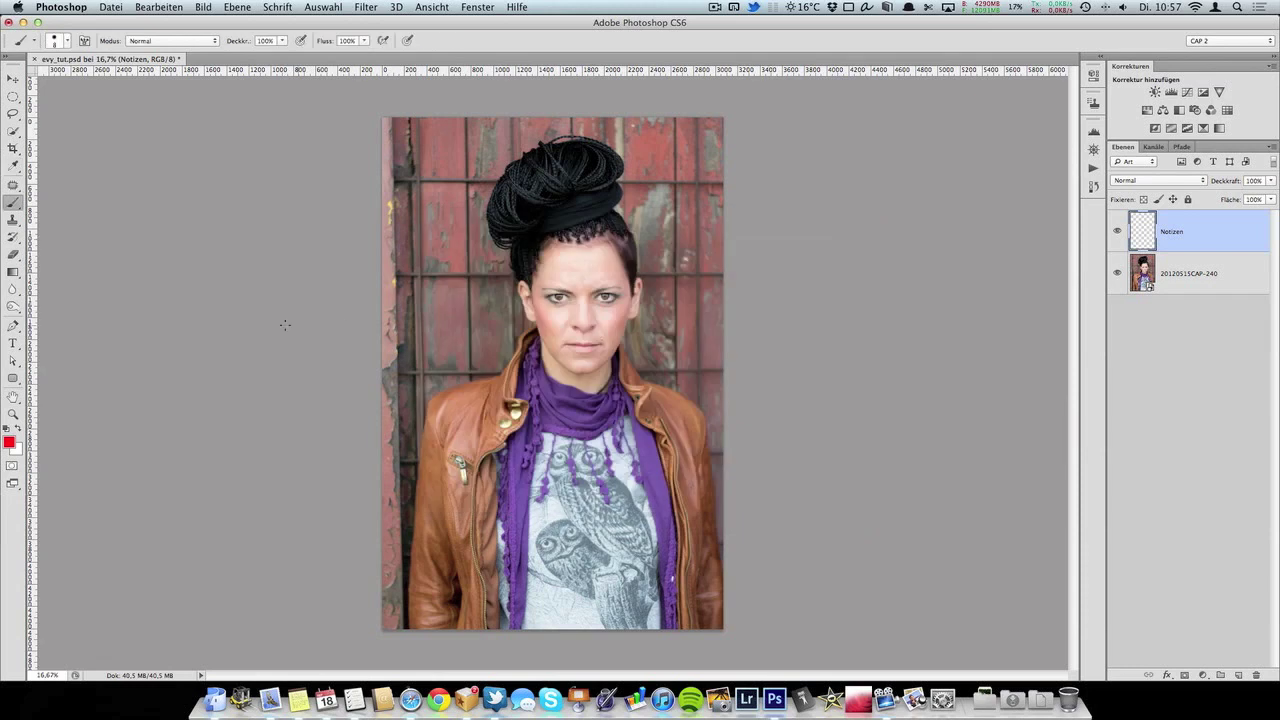
right_click(443, 300)
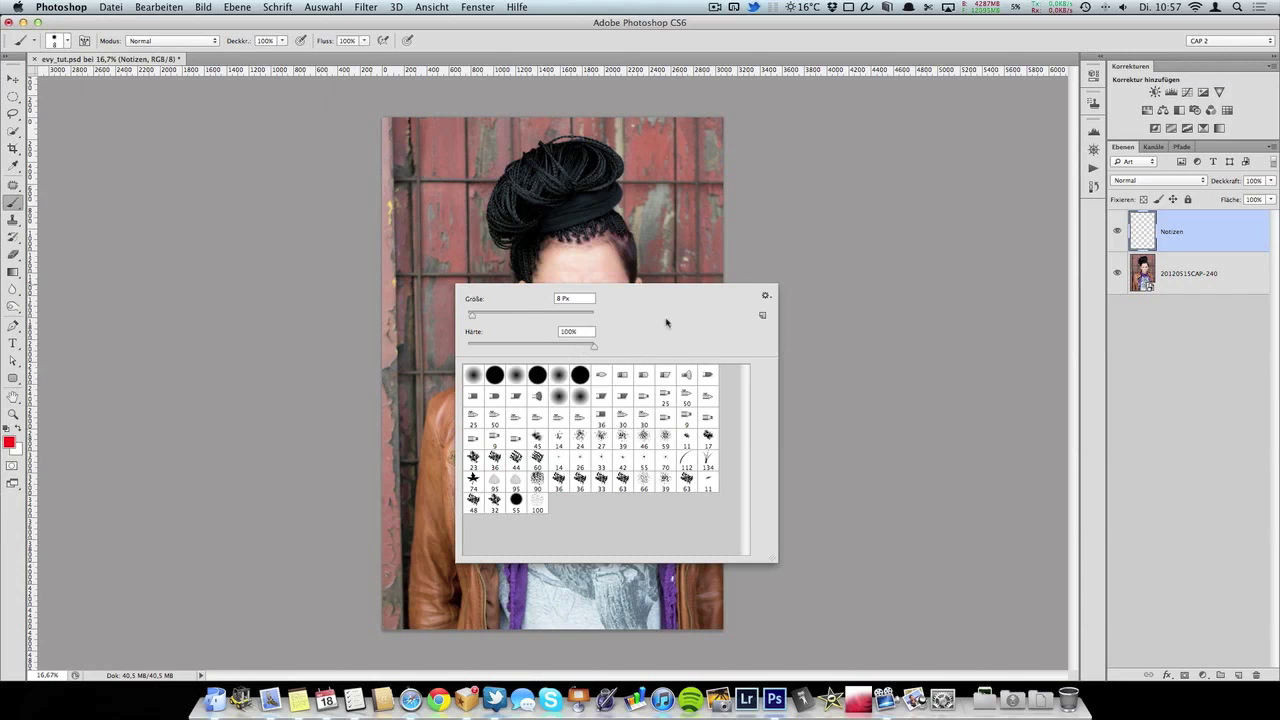
key("Return")
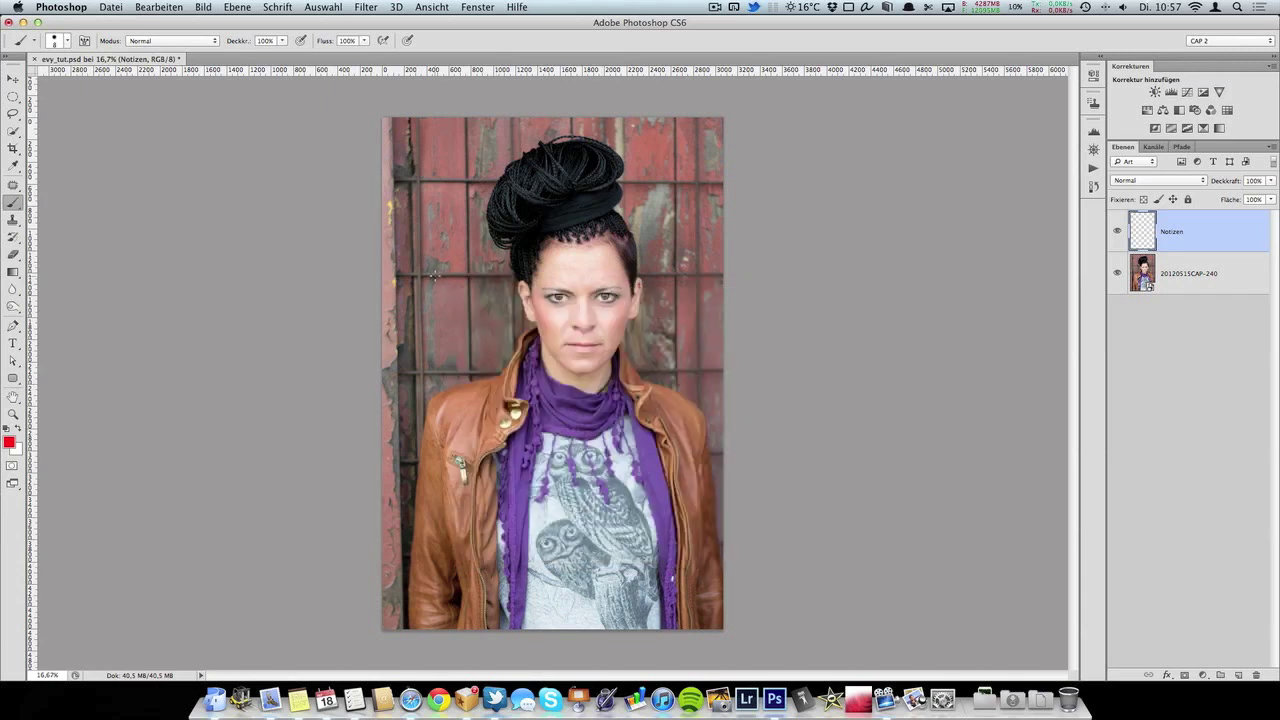
Paint a red line down the photo's left edge, discarding a trial stroke on the face.
left_click_drag(546, 240, 582, 390)
key("ctrl+z")
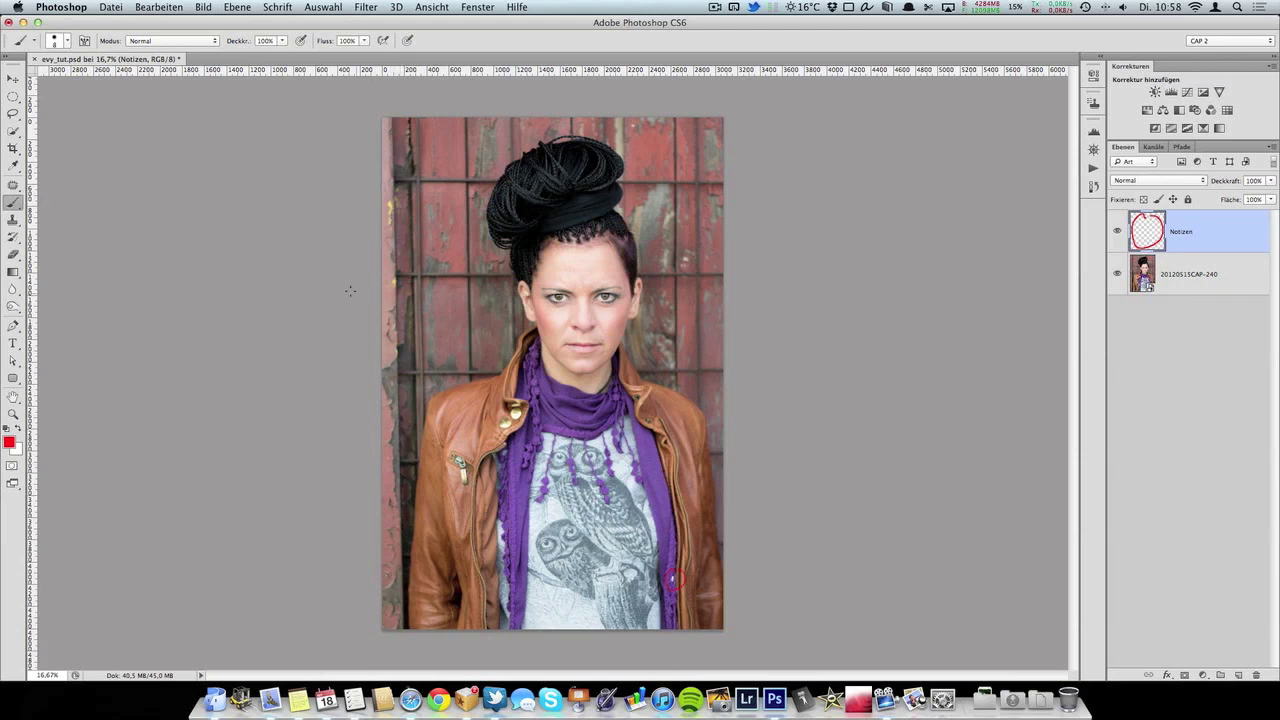
left_click_drag(396, 145, 405, 588)
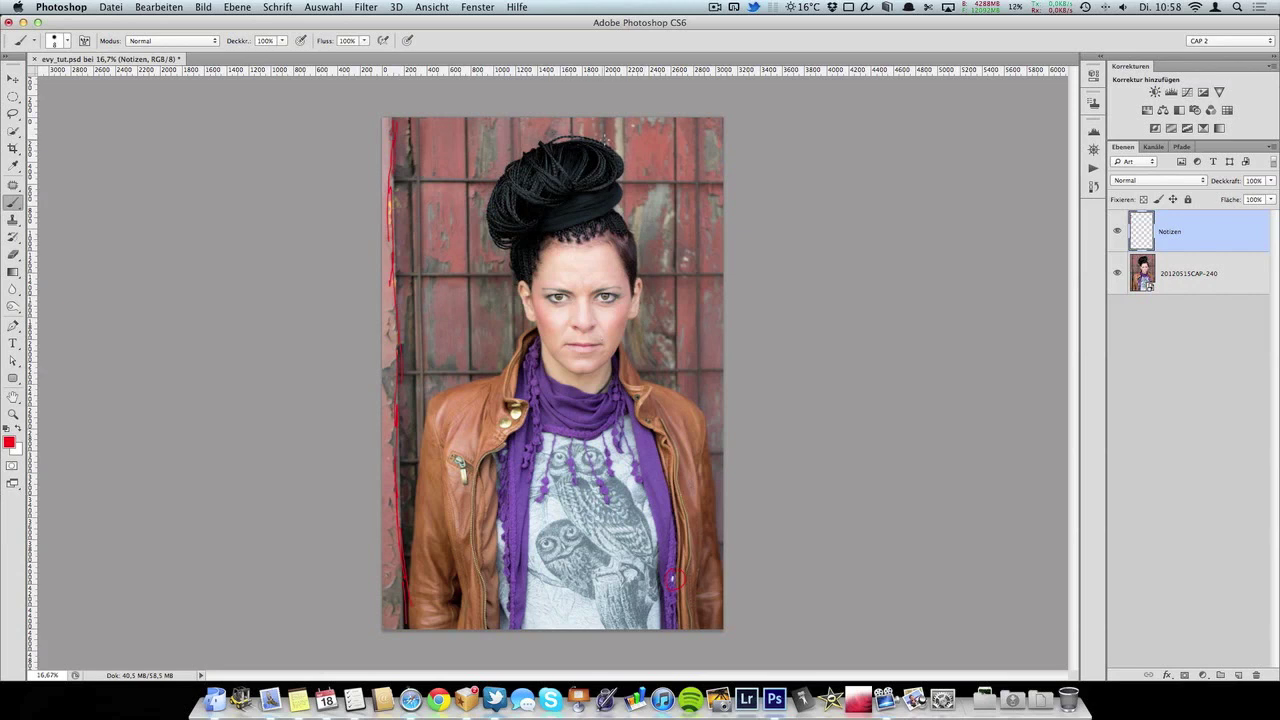
Mark in red the hair bun, beside both cheeks, neck and shoulders, nose and a jacket spot.
left_click_drag(588, 130, 620, 140)
left_click_drag(527, 309, 541, 324)
left_click_drag(634, 302, 644, 318)
left_click_drag(494, 379, 432, 398)
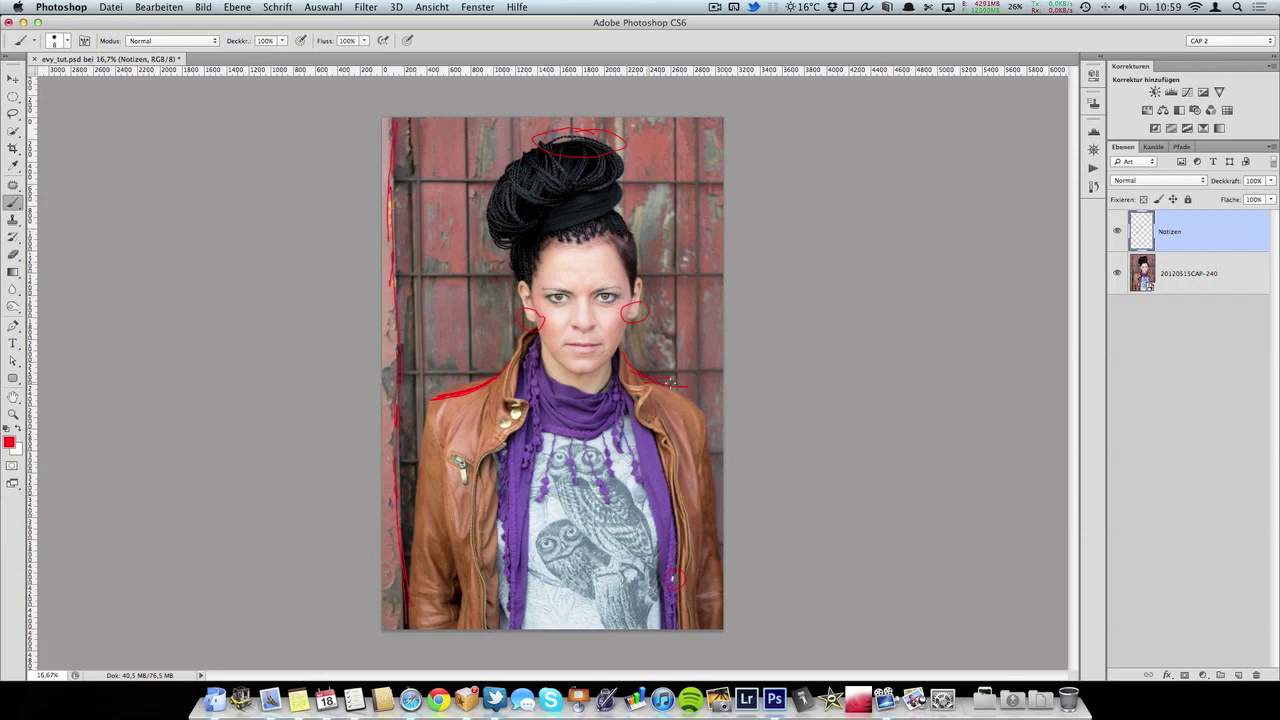
left_click_drag(677, 383, 692, 381)
left_click_drag(457, 382, 696, 392)
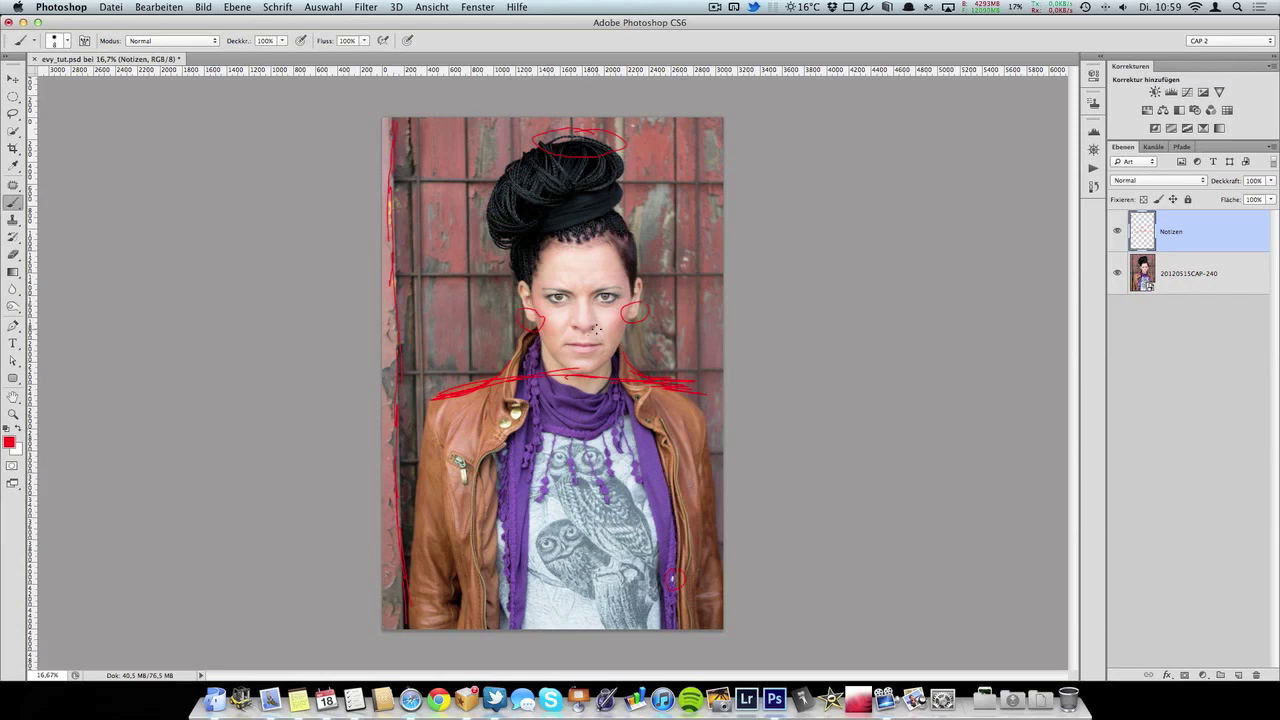
mouse_move(588, 296)
left_mouse_down()
mouse_move(574, 322)
mouse_move(588, 318)
left_mouse_up()
left_click_drag(606, 213, 628, 196)
left_click_drag(688, 470, 690, 472)
Hide the Notizen layer and duplicate photo layer 20120515CAP-240 as 20120515CAP-240 Kopie.
left_click(1117, 231)
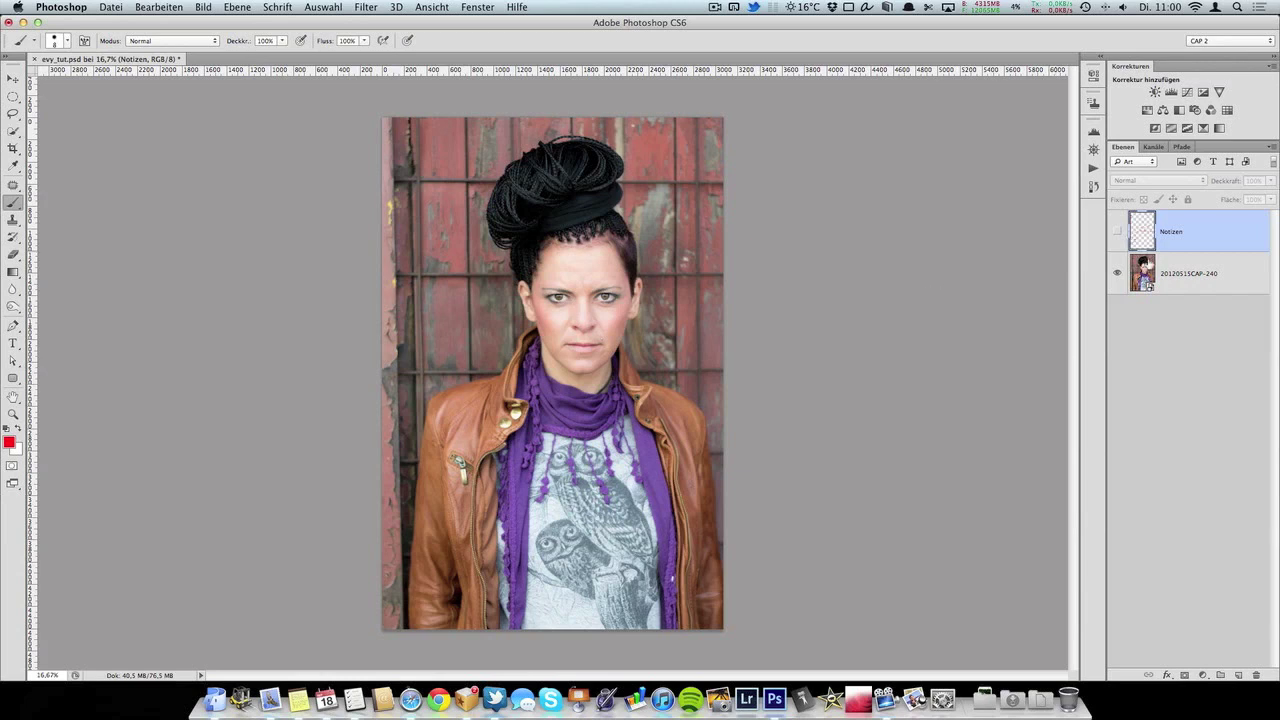
left_click(1146, 264)
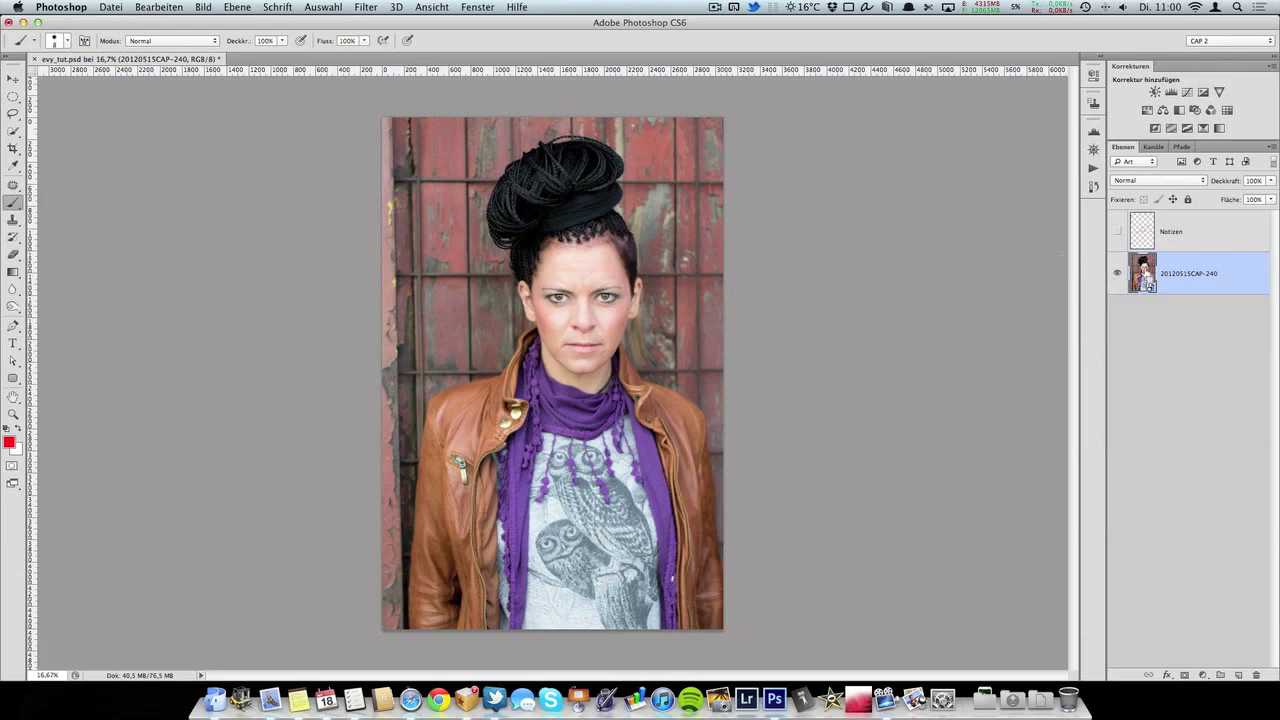
key("ctrl+j")
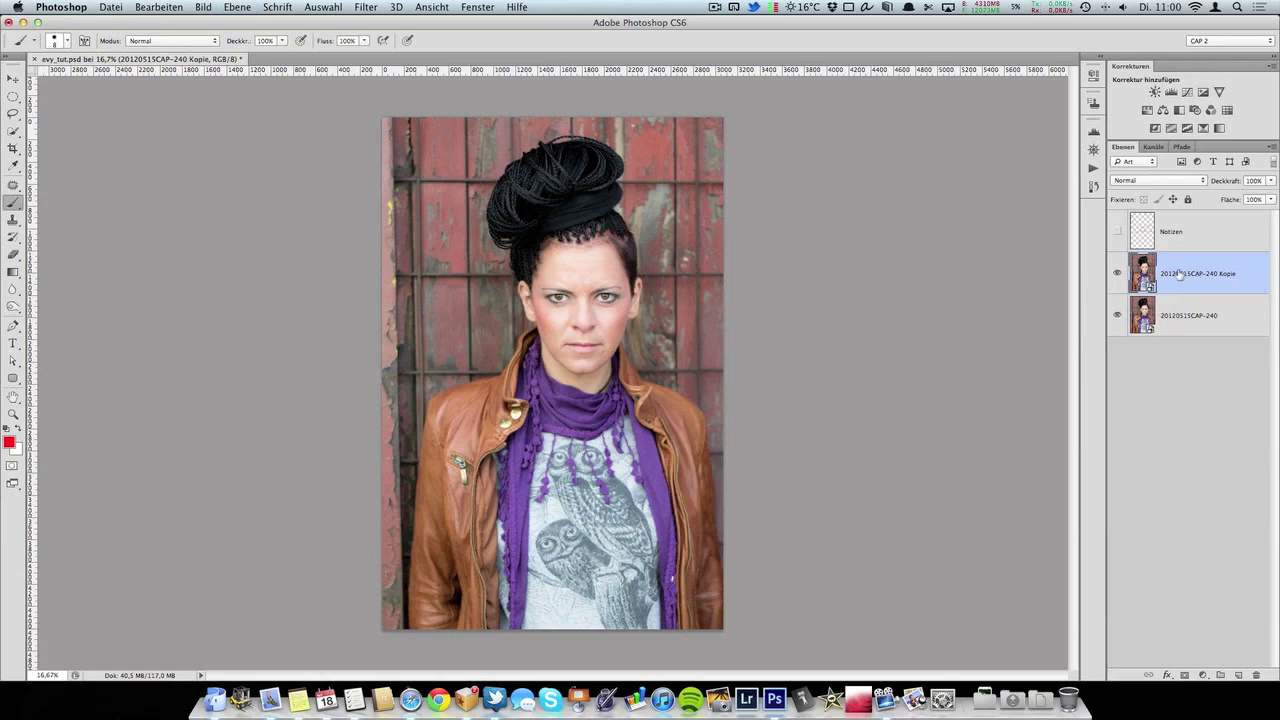
key("j")
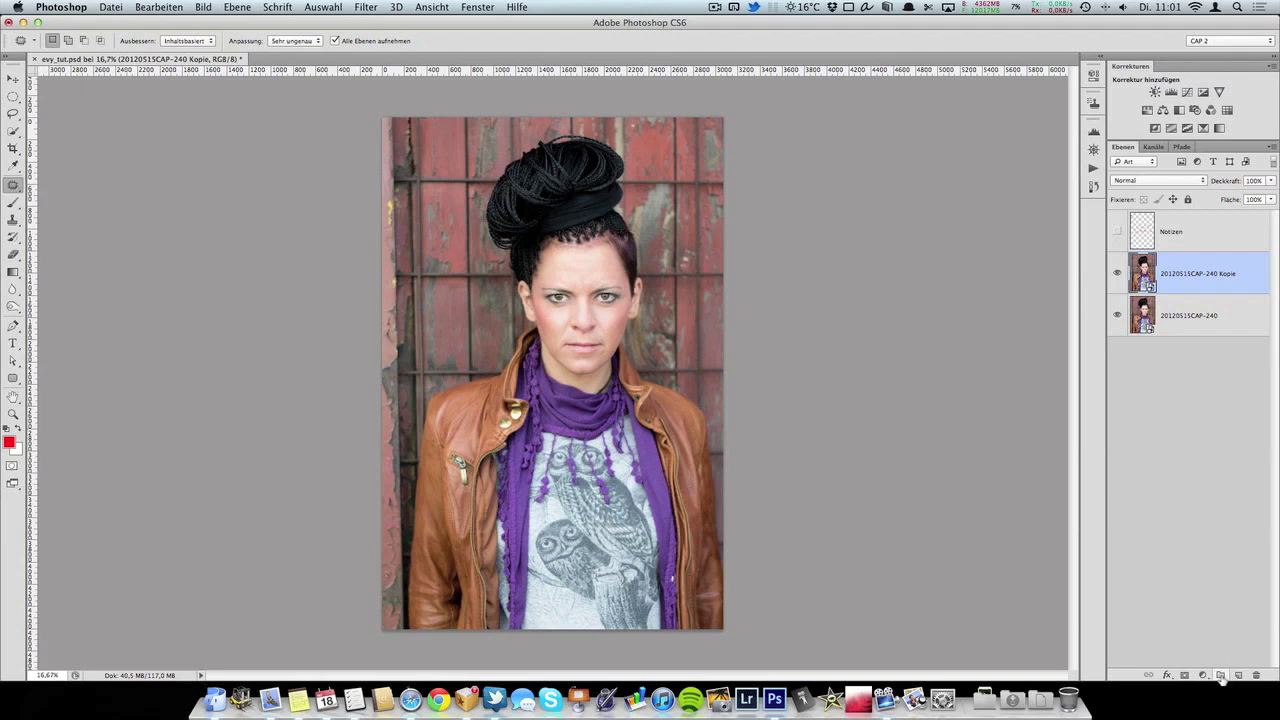
Create a group named Retusche containing the 20120515CAP-240 Kopie layer.
left_click(1220, 676)
double_click(1171, 260)
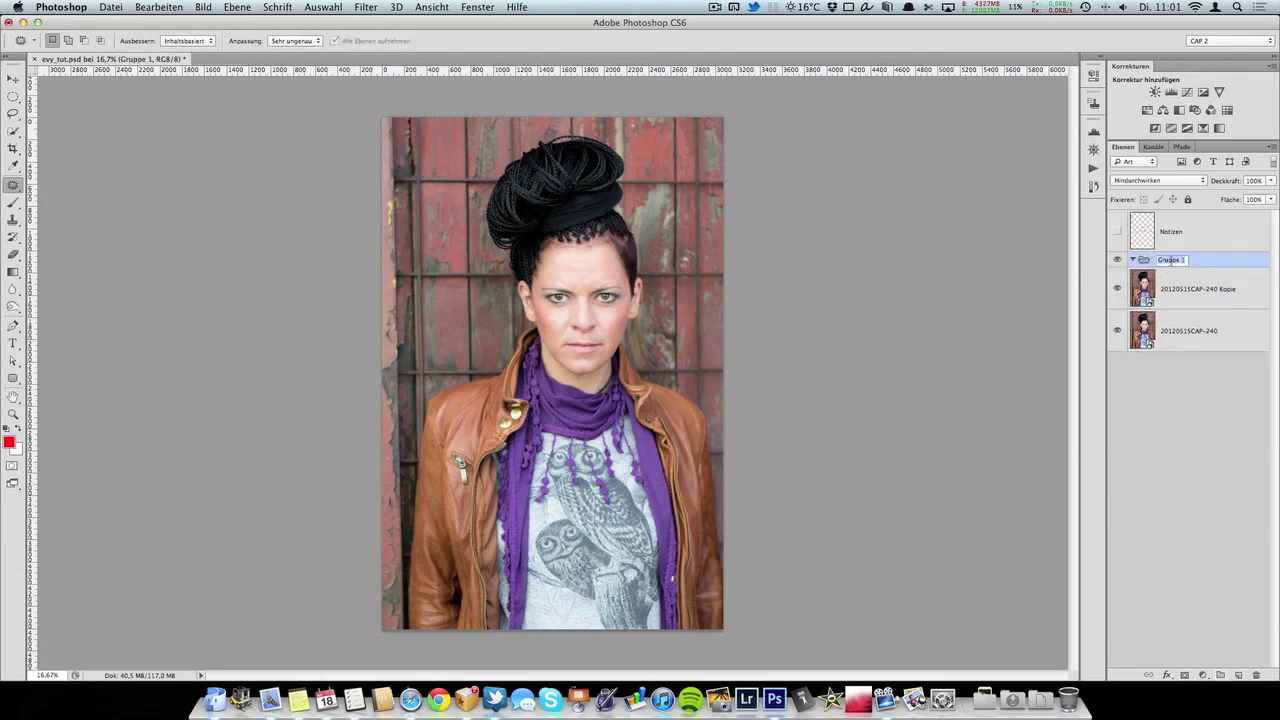
type("Retusche")
key("Return")
left_click_drag(1162, 288, 1169, 261)
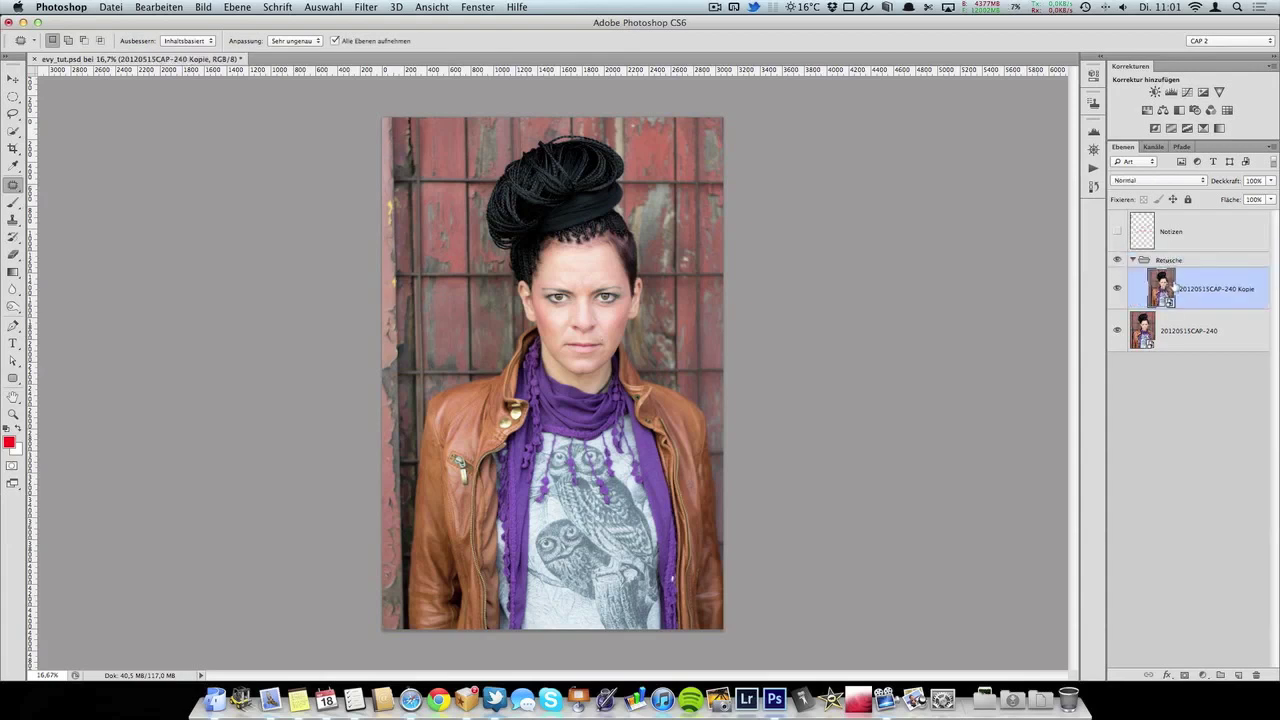
left_click(1133, 260)
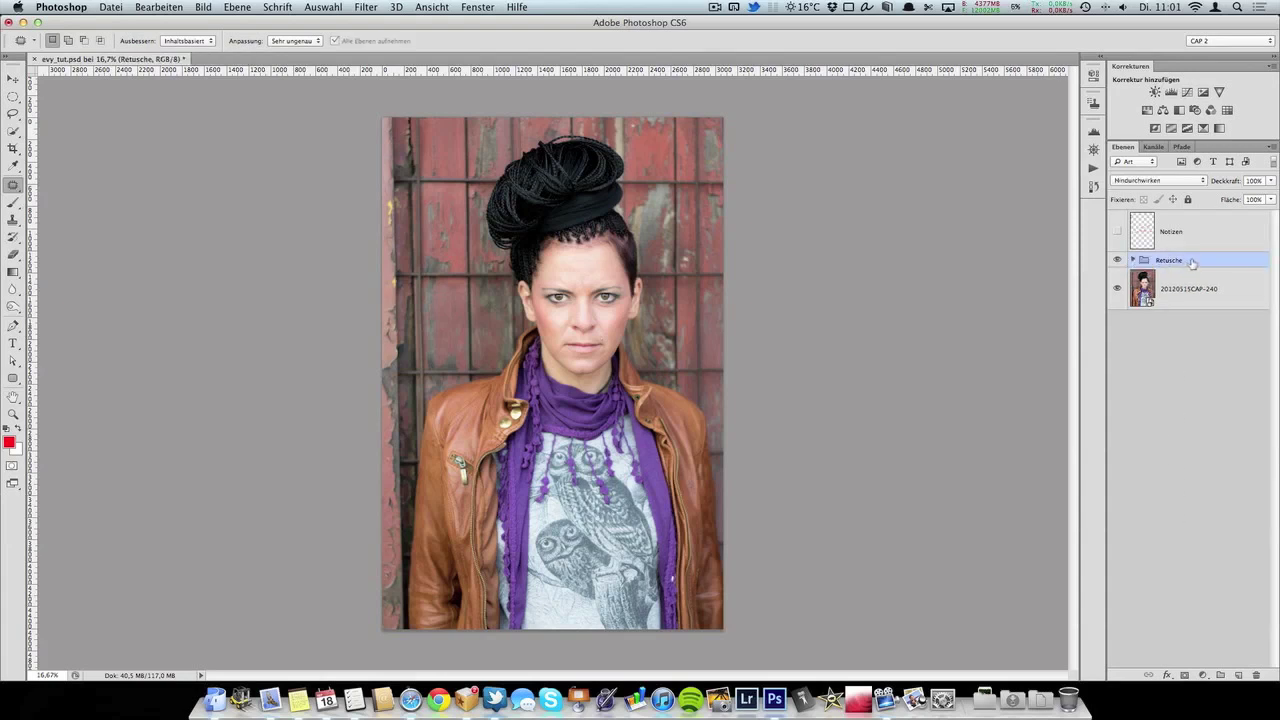
Add two more groups above it named D&B and Makeup.
left_click_drag(1193, 262, 1221, 676)
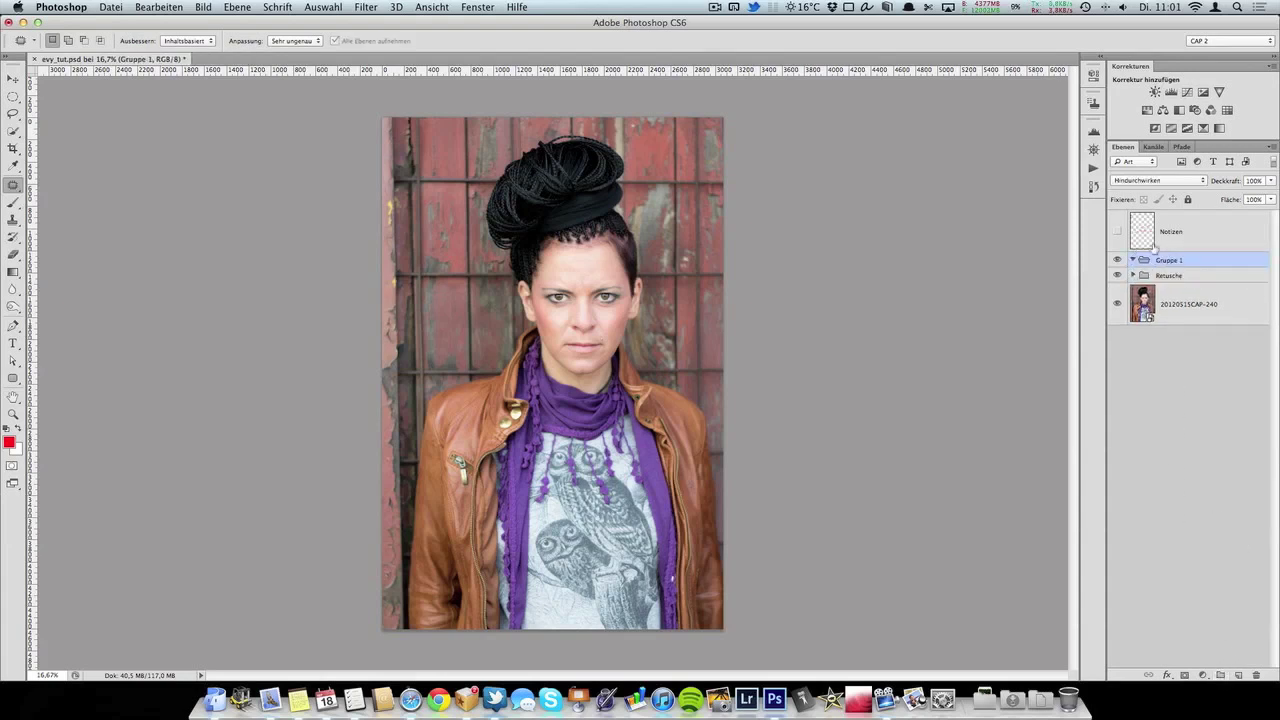
double_click(1169, 260)
type("D&")
type("B")
key("Return")
left_click_drag(1136, 270, 1221, 676)
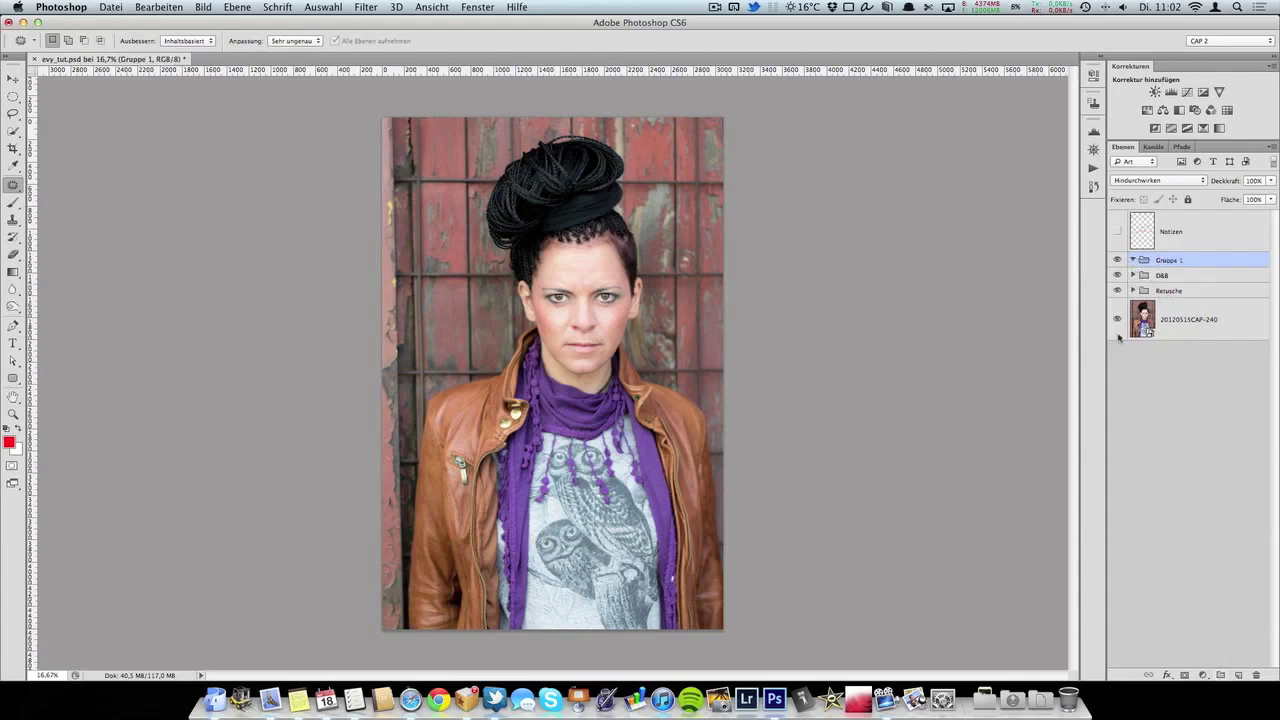
double_click(1170, 260)
type("Makeup")
key("Return")
left_click(1133, 260)
Add a top group named Bildlook above Makeup.
left_click(1220, 676)
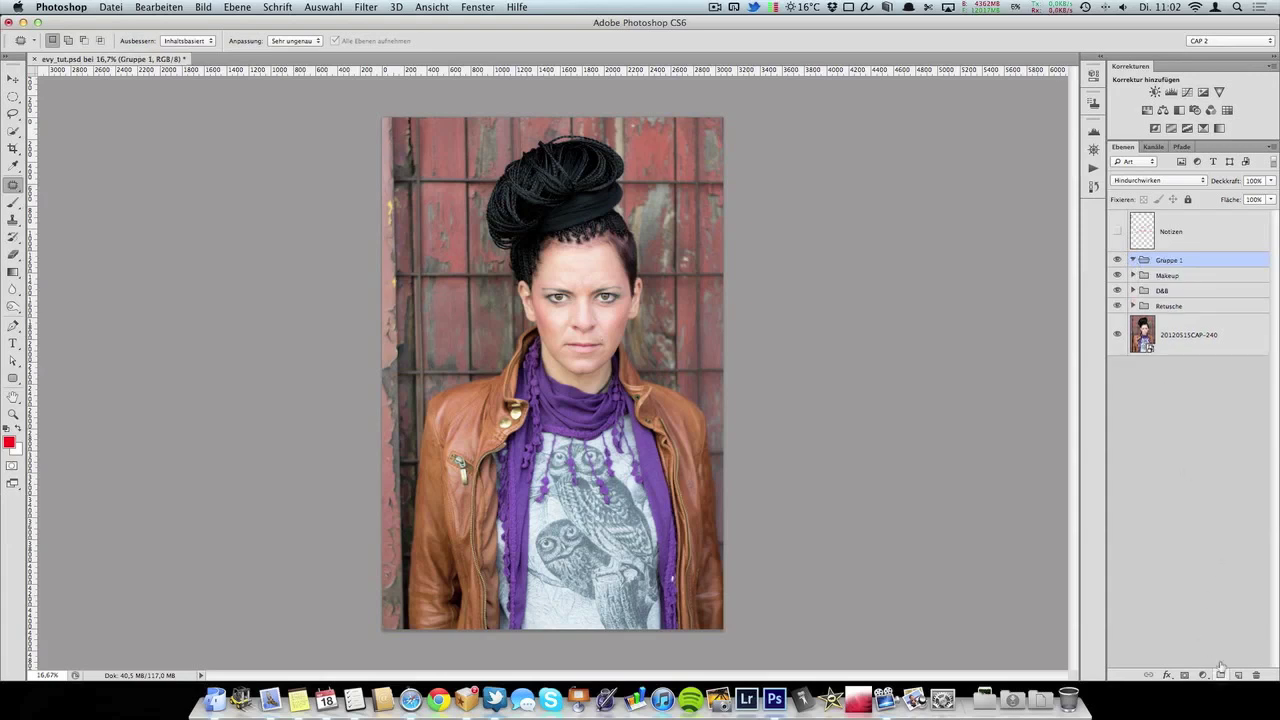
double_click(1169, 260)
type("H")
type("look")
key("Return")
left_click(1133, 260)
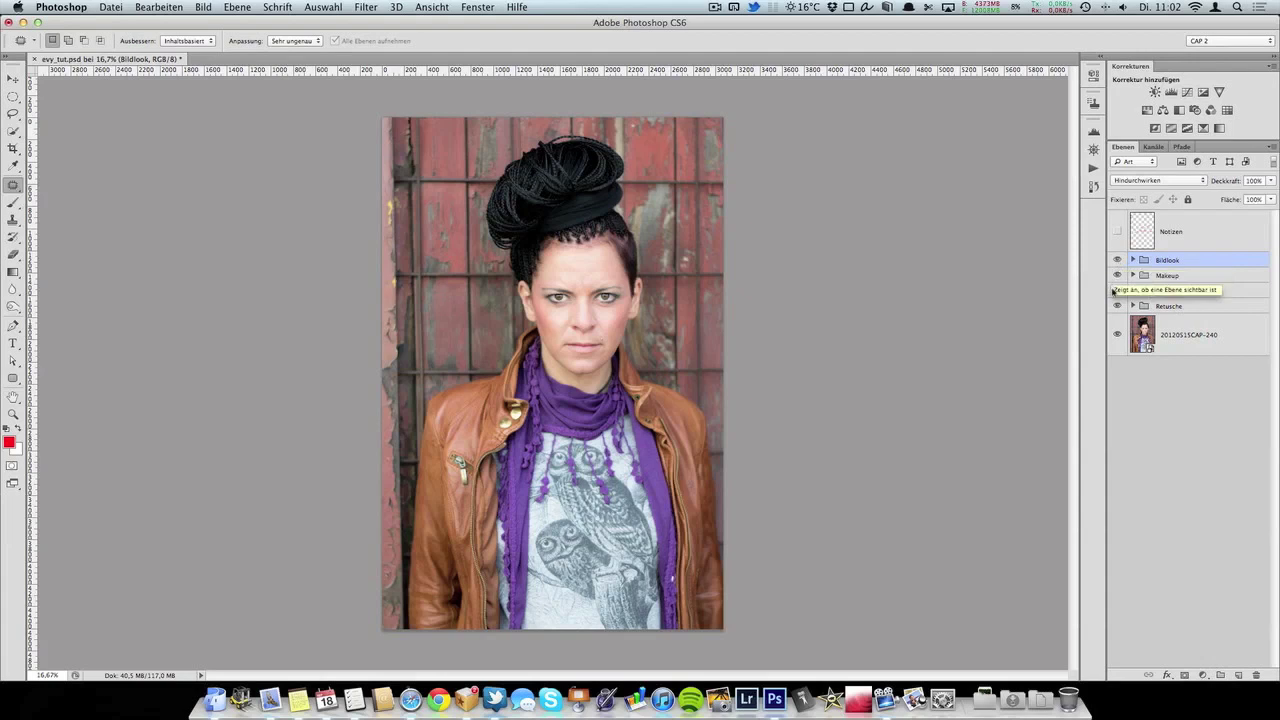
left_click(1117, 290)
left_click(1117, 290)
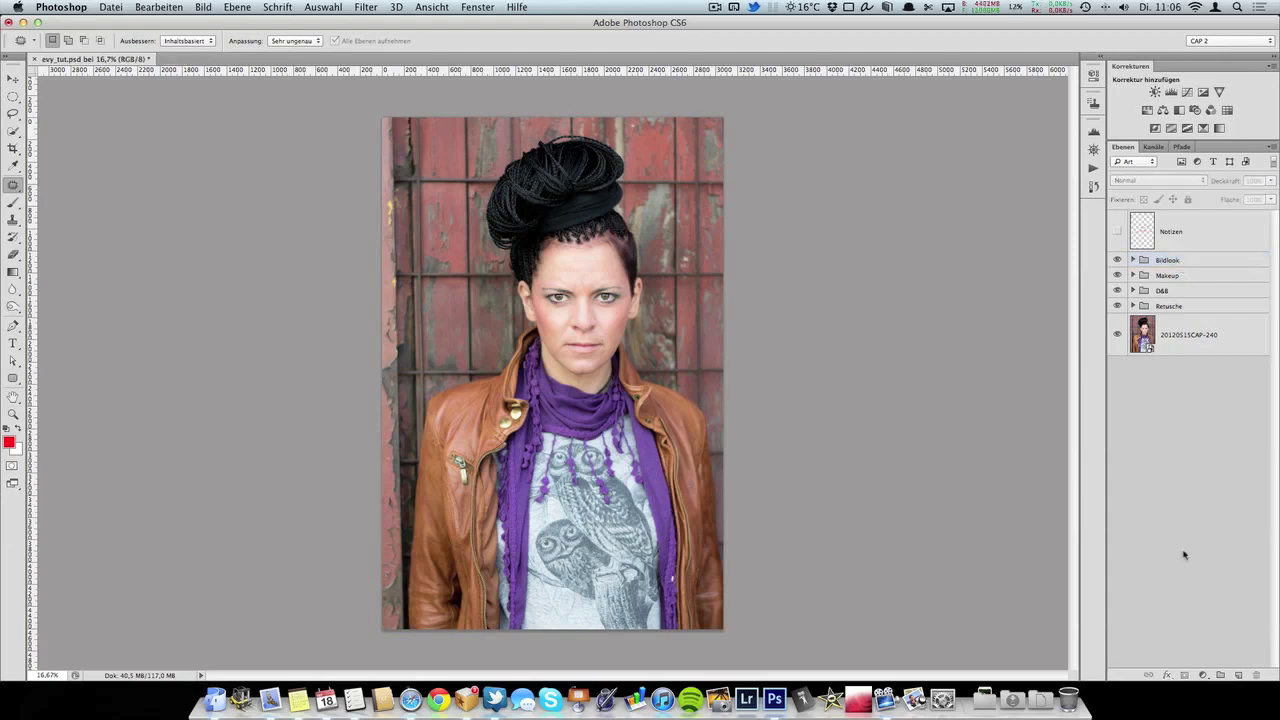
Create a group named Haut abpudern and move it below D&B.
left_click(1220, 676)
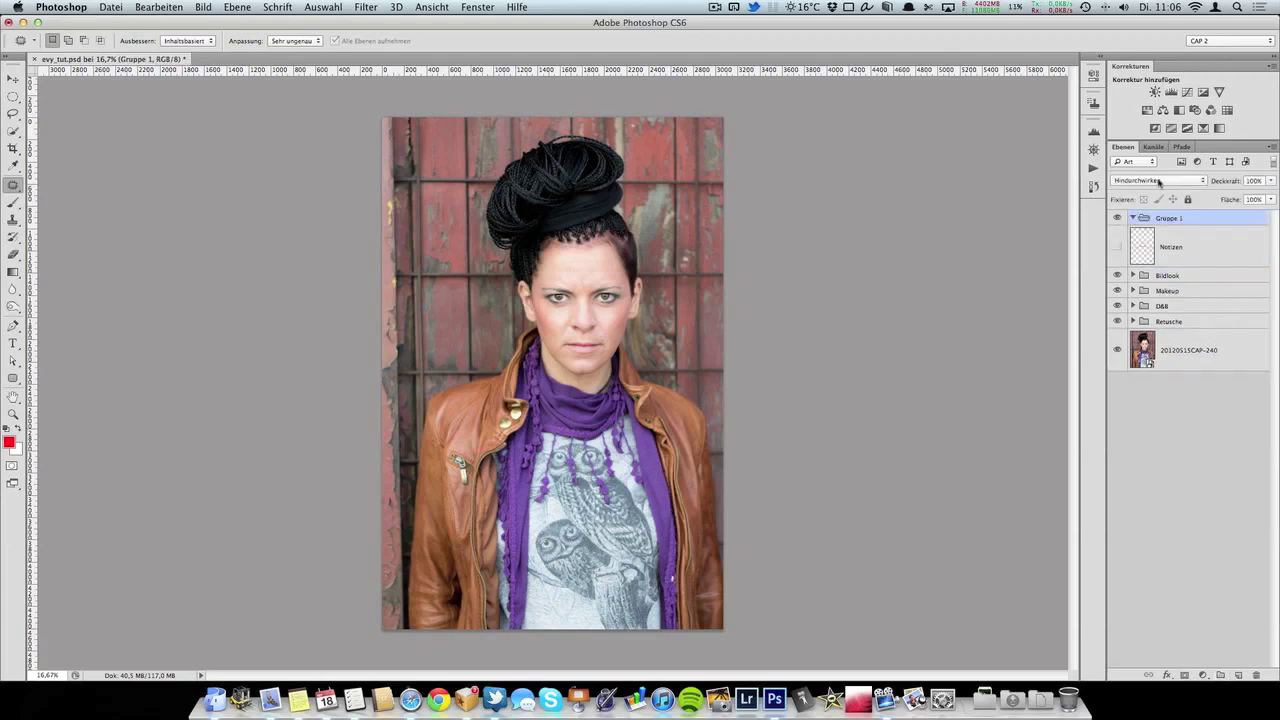
double_click(1170, 218)
type("Haut")
type(" abpudern")
key("Return")
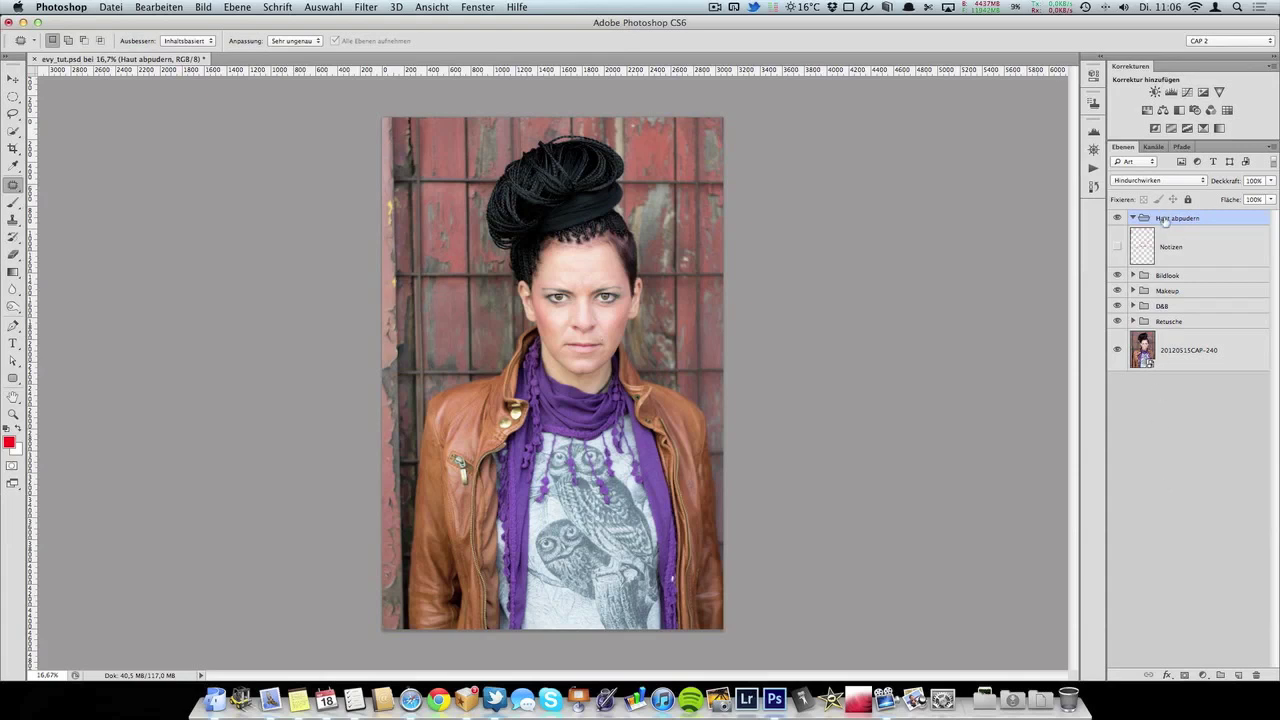
left_click_drag(1168, 218, 1192, 320)
left_click(1133, 305)
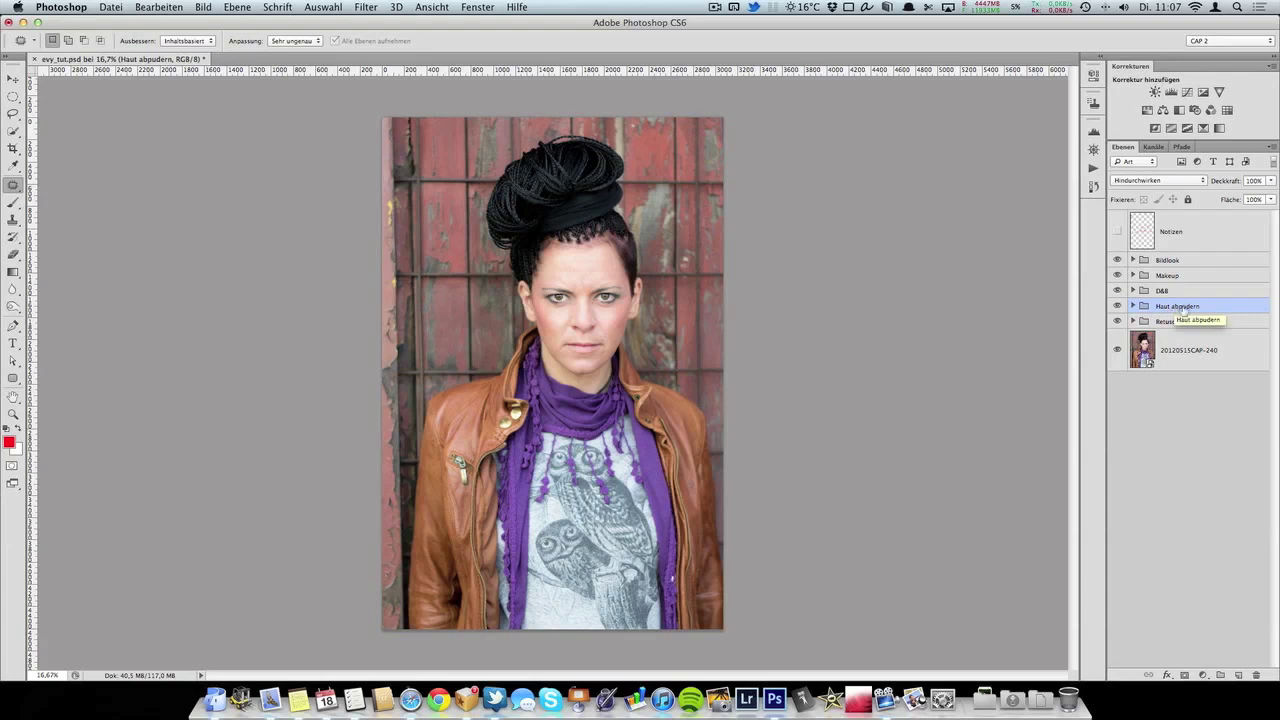
Rename the Haut abpudern group to Haut glatt machen and clear the layer selection.
double_click(1180, 306)
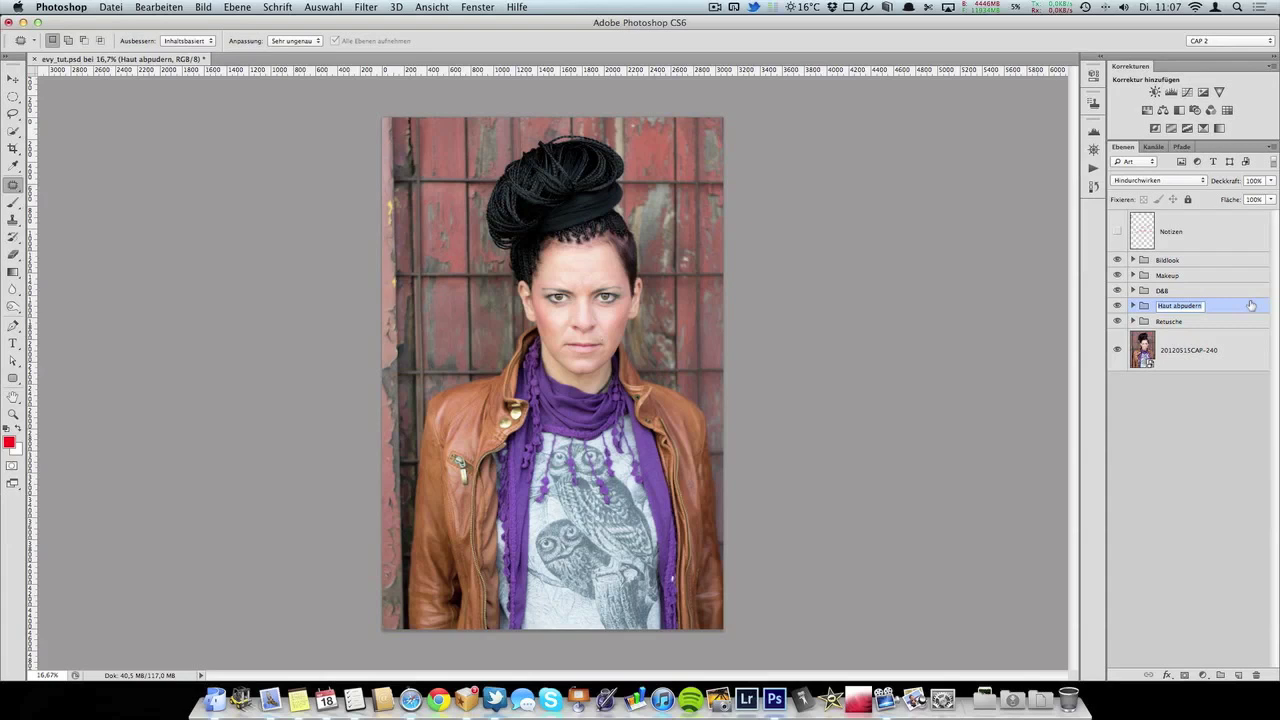
type("Haut glatt machen")
key("Return")
left_click(1162, 461)
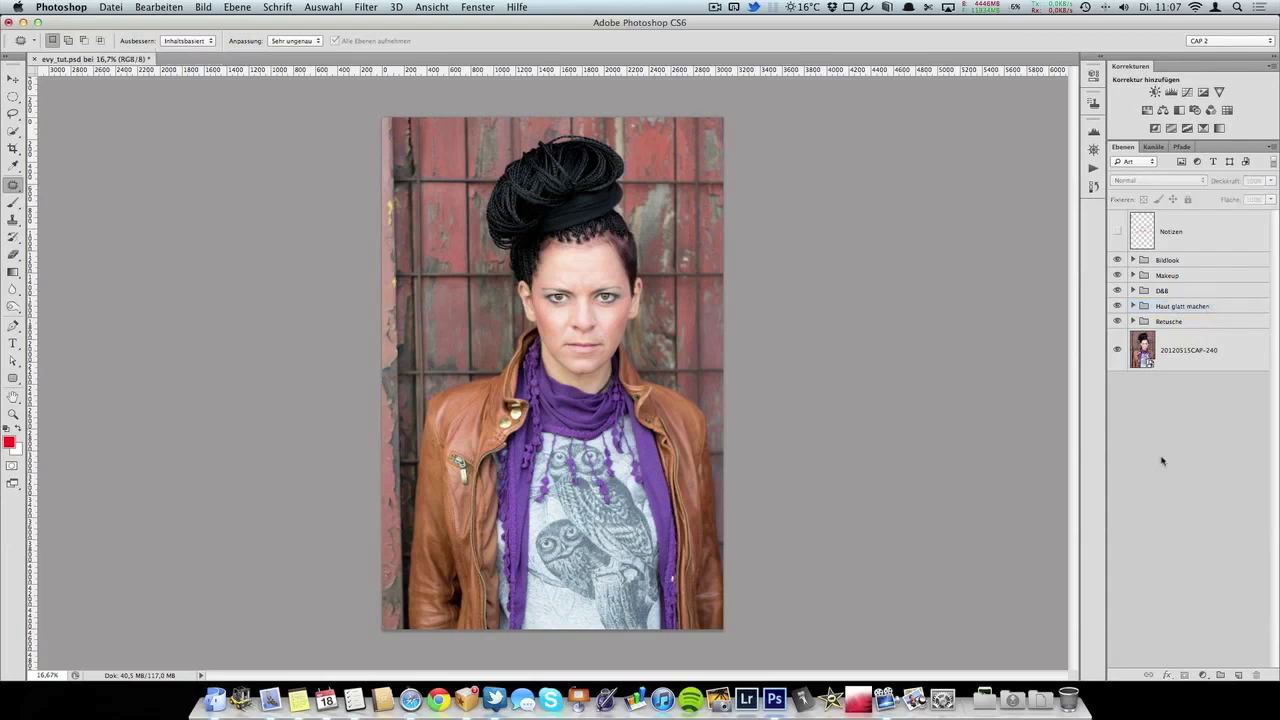